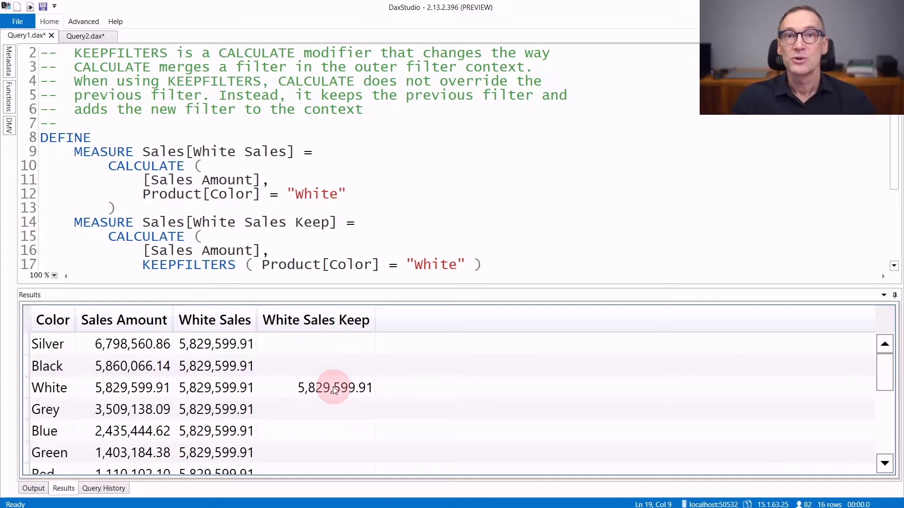
Show Query2.dax, where KEEPFILTERS wraps the SUMX table, with its White and Red results.
click(73, 37)
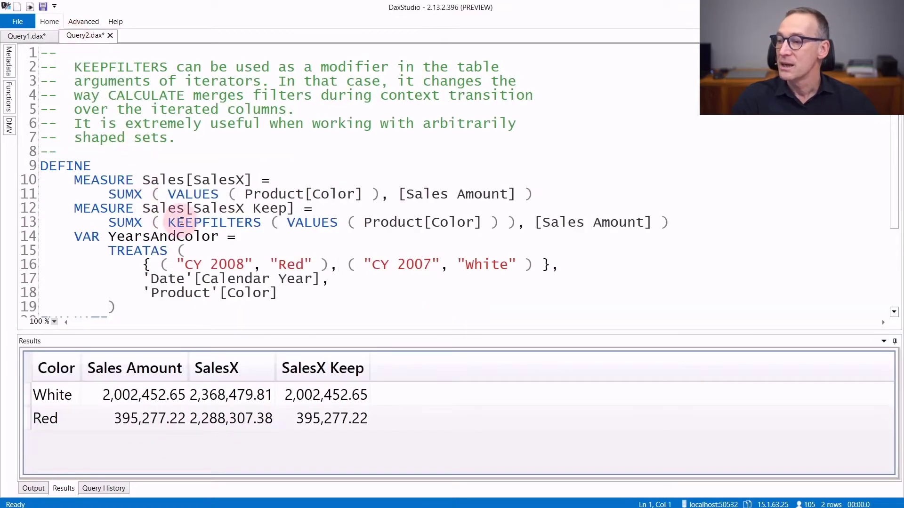